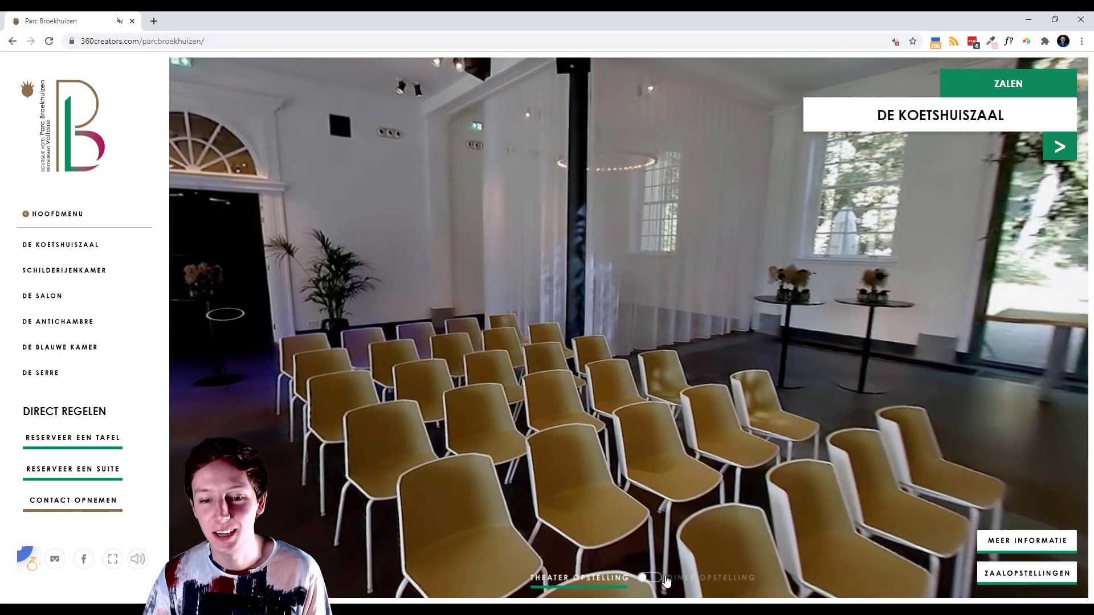
Compare the theatre and dinner layouts of De Koetshuiszaal in the published tour by toggling the layout switch and looking around.
{"action": "left_click", "coordinate": [652, 577]}
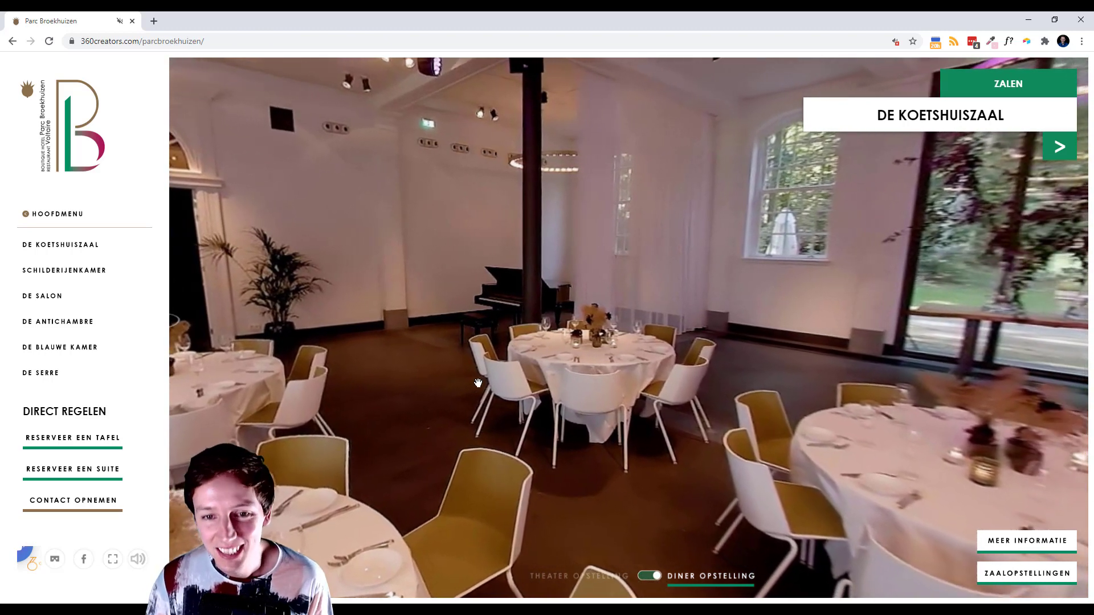
{"action": "left_click_drag", "start_coordinate": [539, 345], "coordinate": [696, 407]}
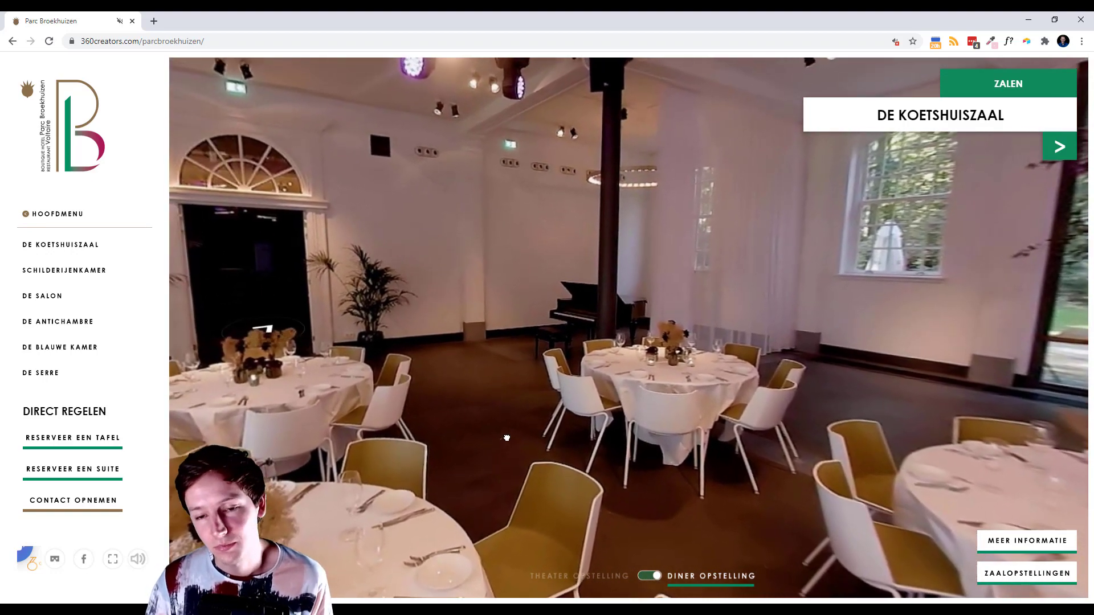
{"action": "left_click_drag", "start_coordinate": [874, 462], "coordinate": [530, 480]}
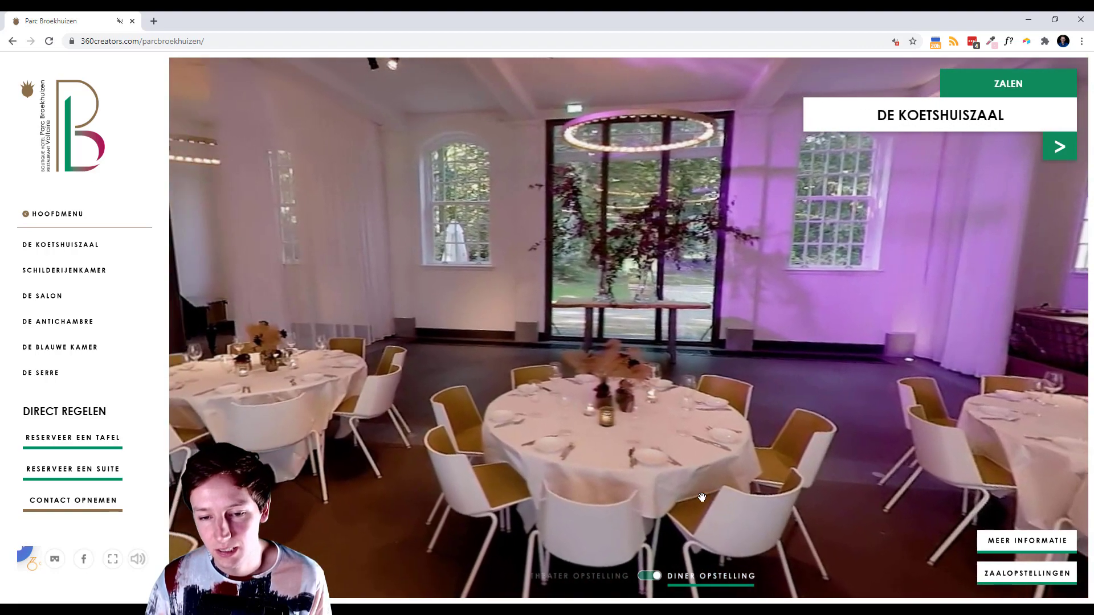
{"action": "left_click", "coordinate": [650, 576]}
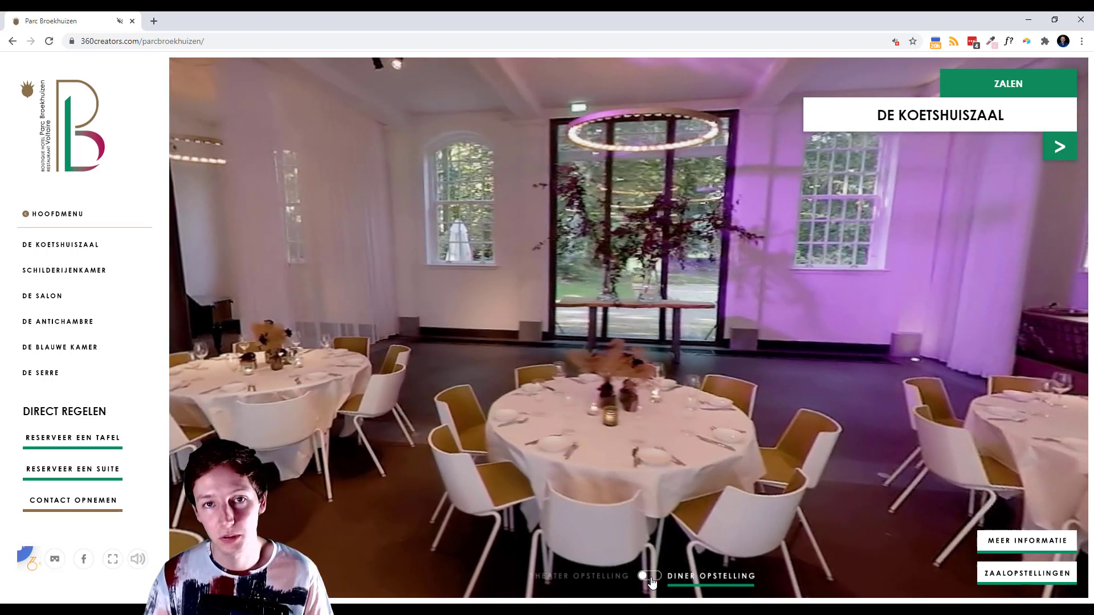
{"action": "left_click_drag", "start_coordinate": [525, 472], "coordinate": [568, 473]}
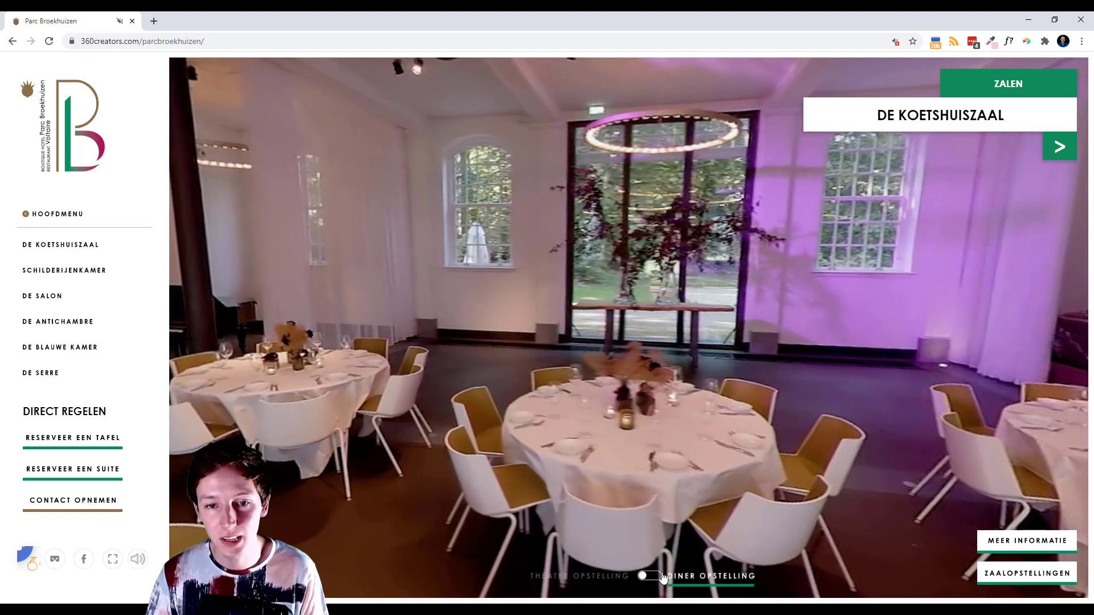
{"action": "left_click", "coordinate": [660, 574]}
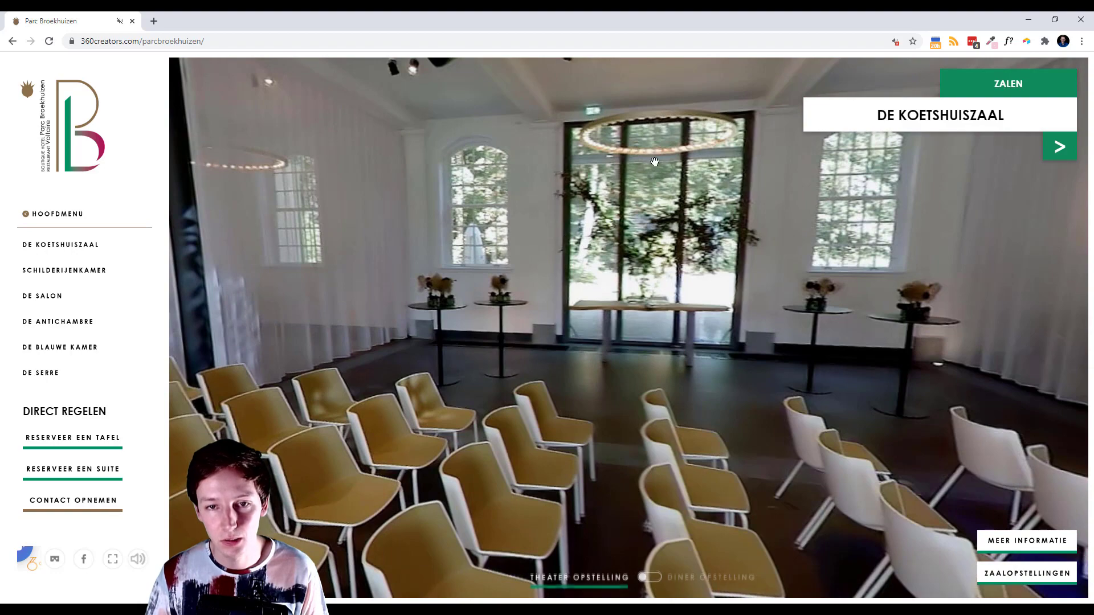
{"action": "left_click_drag", "start_coordinate": [725, 335], "coordinate": [25, 394]}
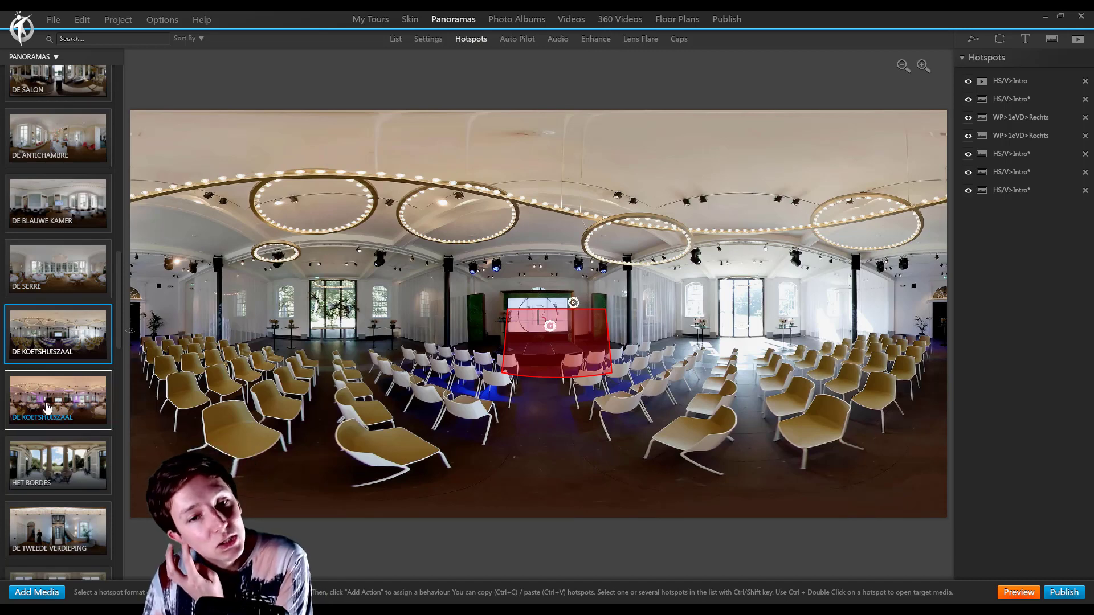
Display Switch 1 of the Zalen_Koetshuis_Switch container in the skin editor and select it.
{"action": "left_click", "coordinate": [47, 406]}
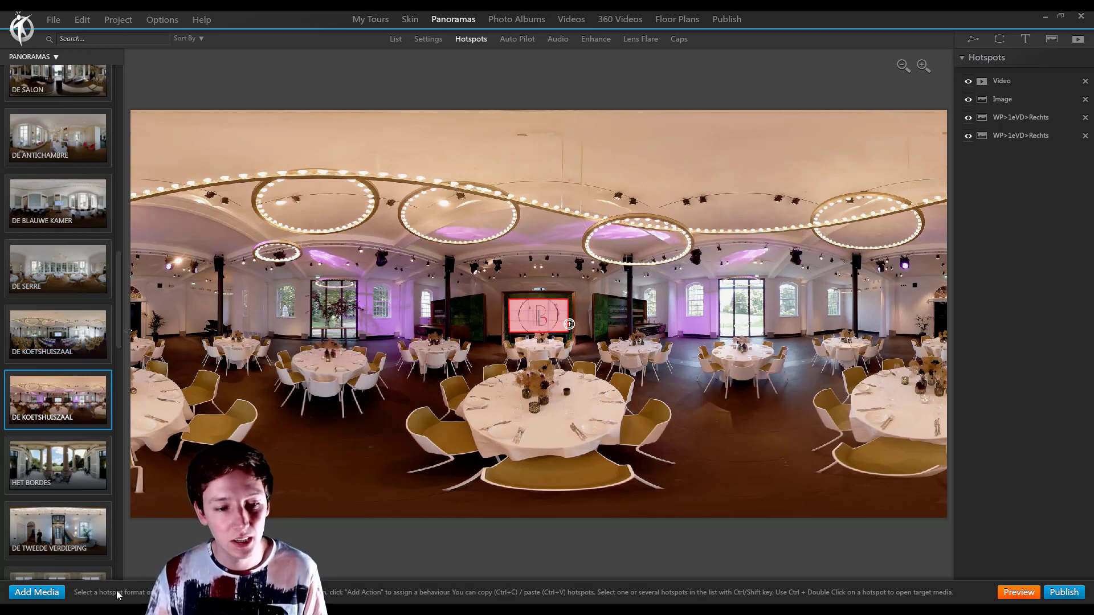
{"action": "left_click", "coordinate": [416, 20]}
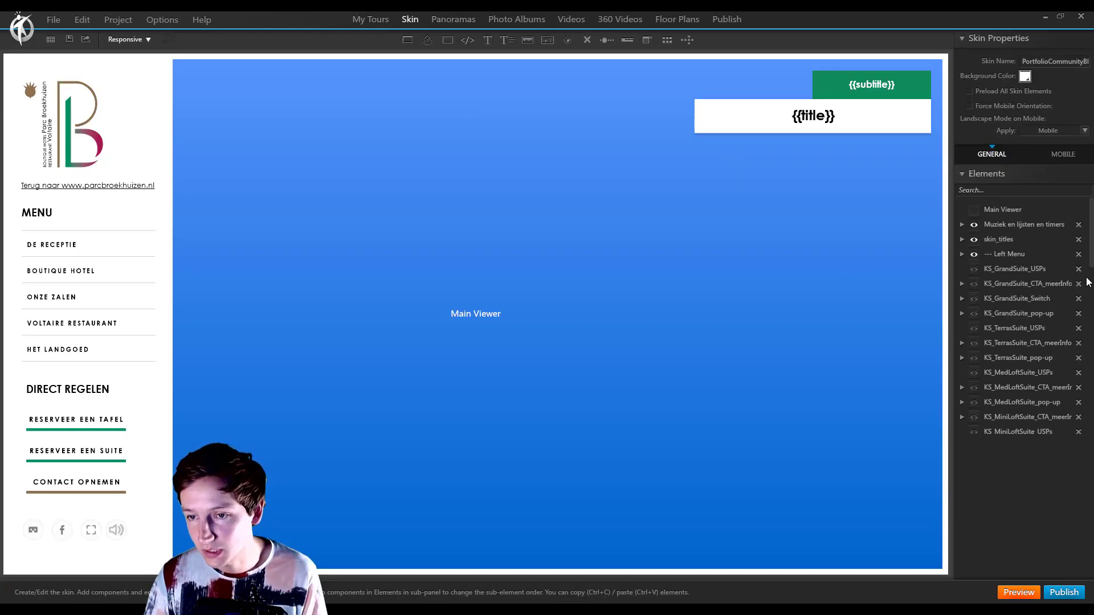
{"action": "scroll", "coordinate": [1011, 292], "scroll_direction": "down", "scroll_amount": 5}
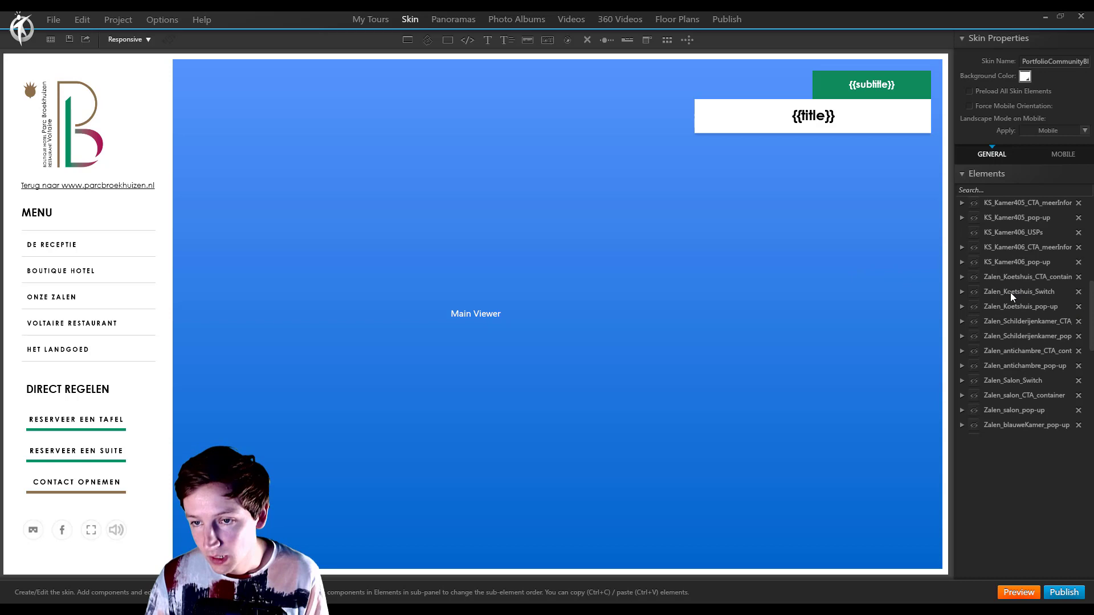
{"action": "left_click", "coordinate": [962, 291]}
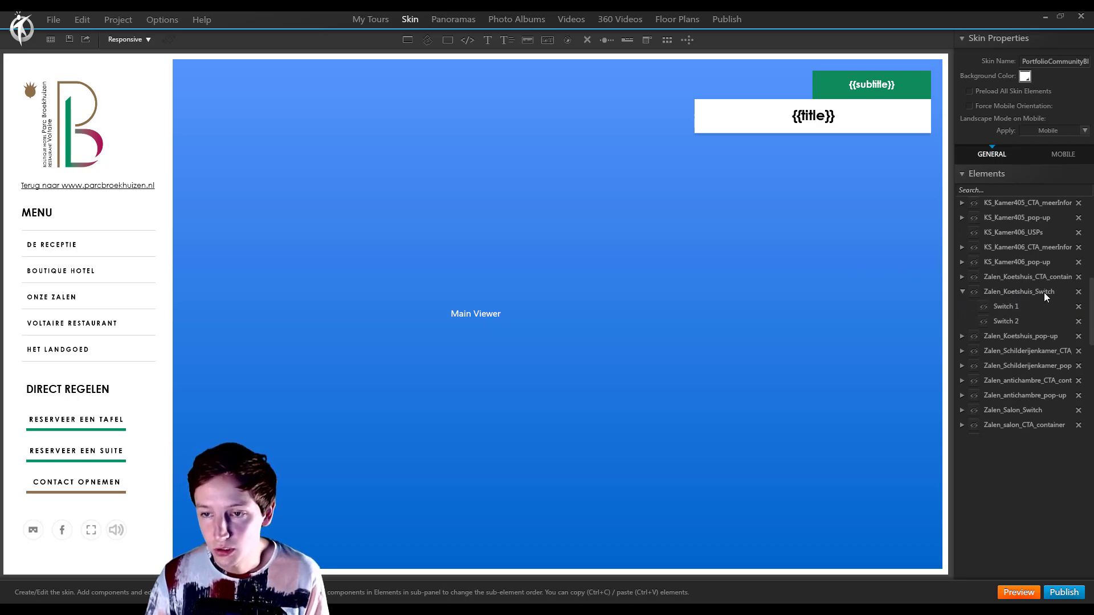
{"action": "left_click", "coordinate": [974, 293]}
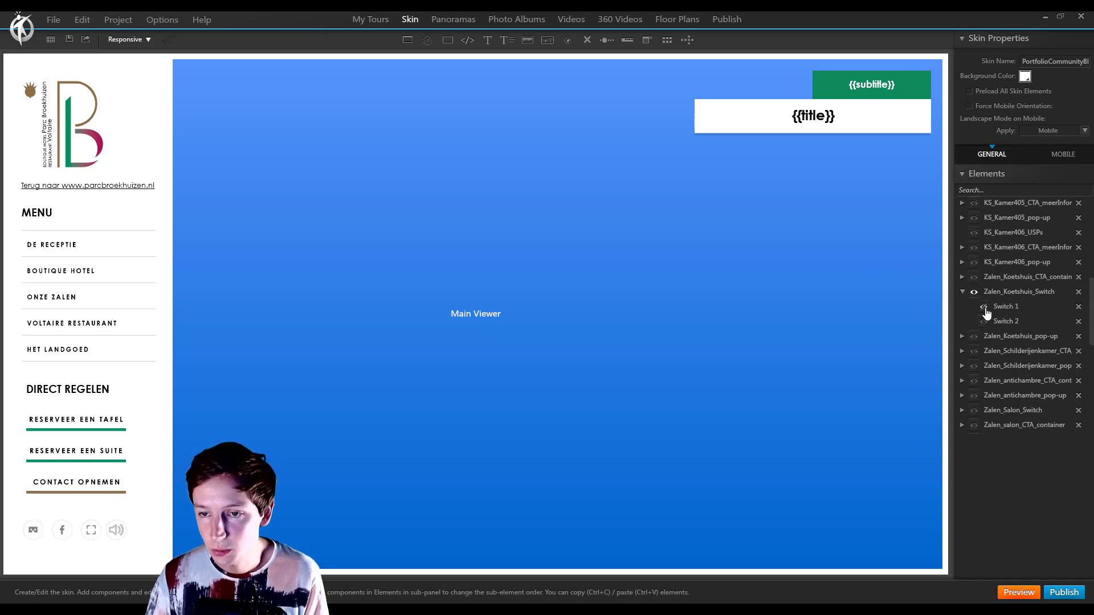
{"action": "left_click", "coordinate": [984, 308]}
{"action": "left_click", "coordinate": [1021, 310]}
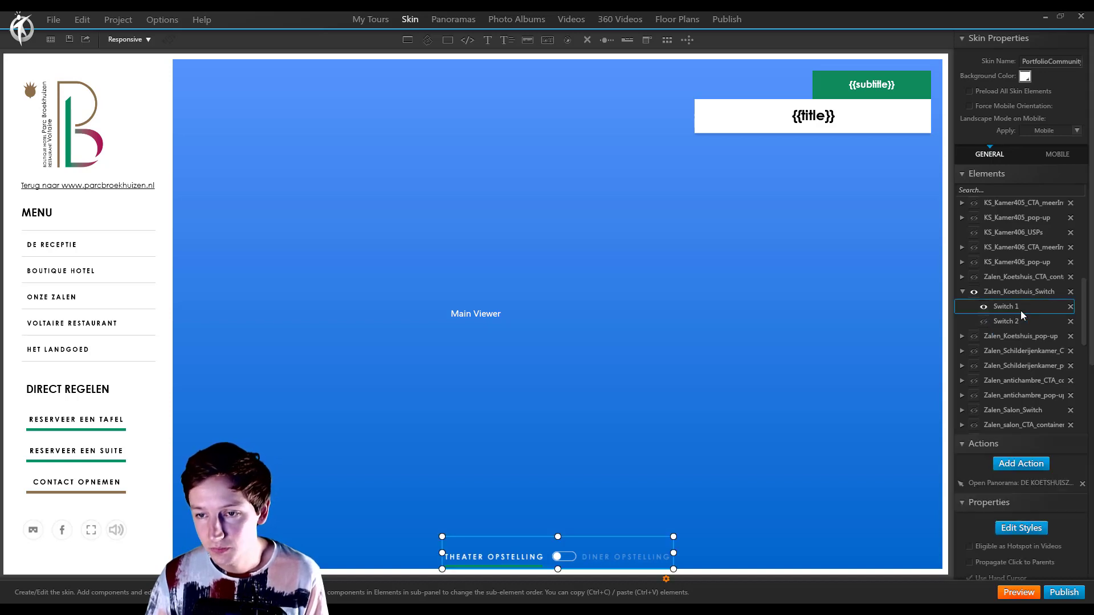
Open Switch 1's state styles and examine its Normal, RollOver, Pressed and Pressed RollOver images.
{"action": "left_click", "coordinate": [1026, 484]}
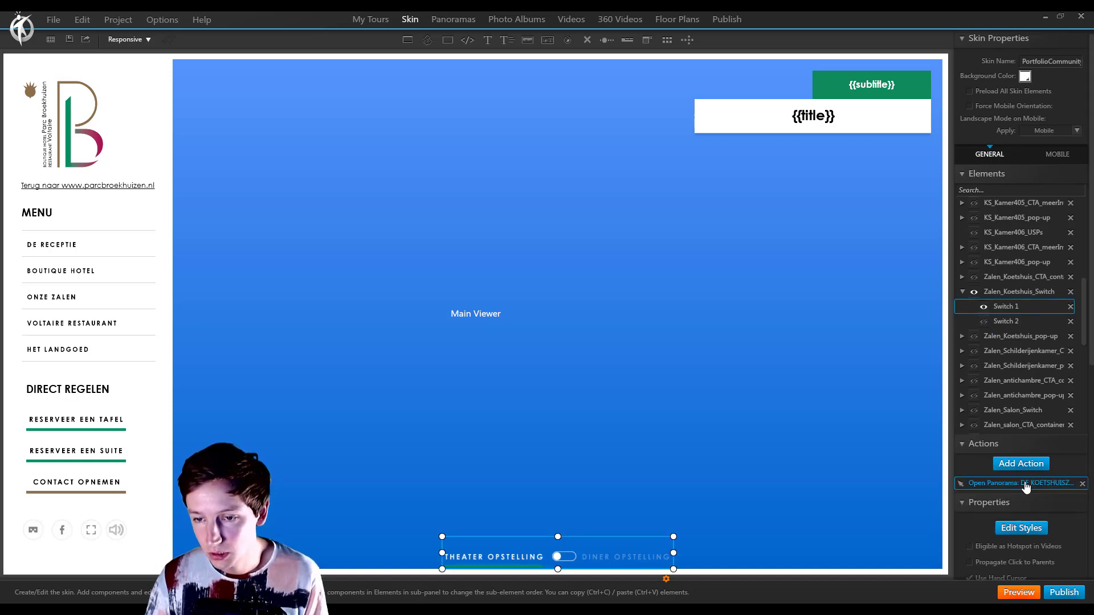
{"action": "left_click", "coordinate": [1023, 529]}
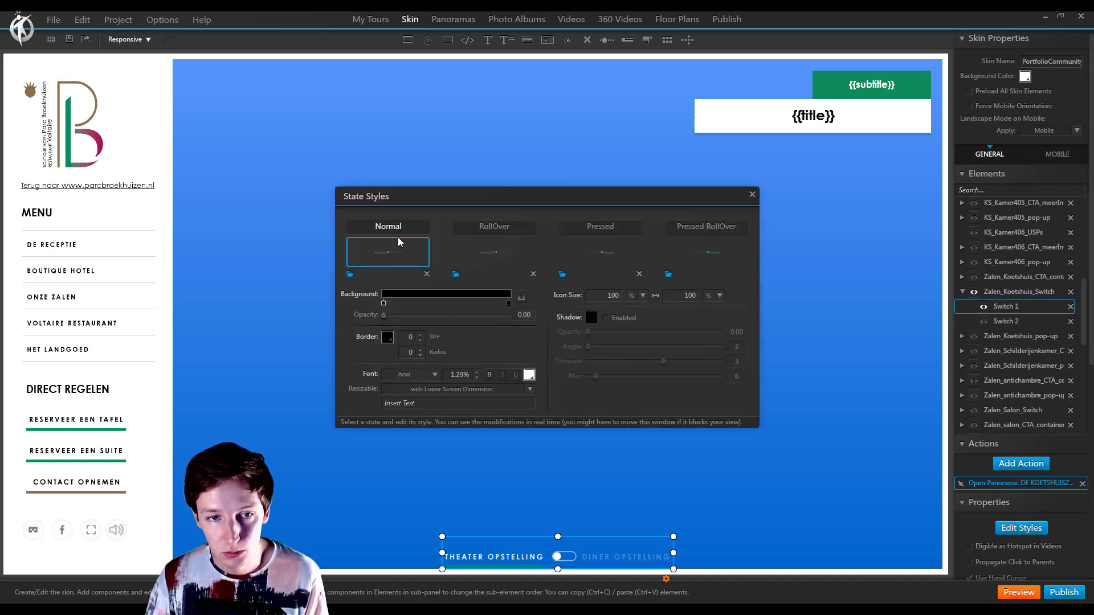
{"action": "left_click", "coordinate": [482, 255]}
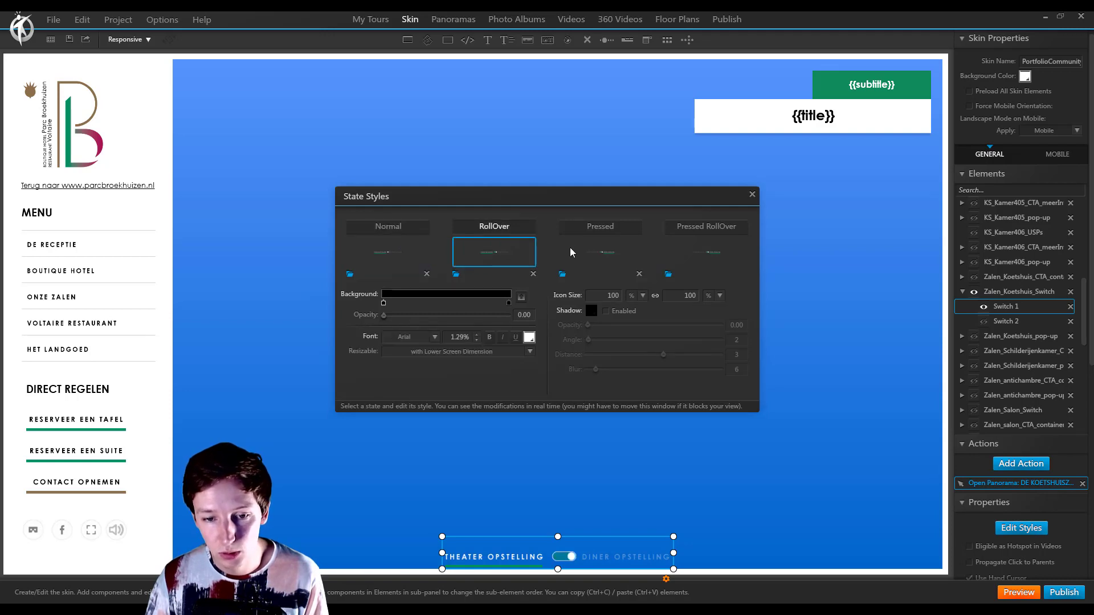
{"action": "left_click", "coordinate": [605, 257]}
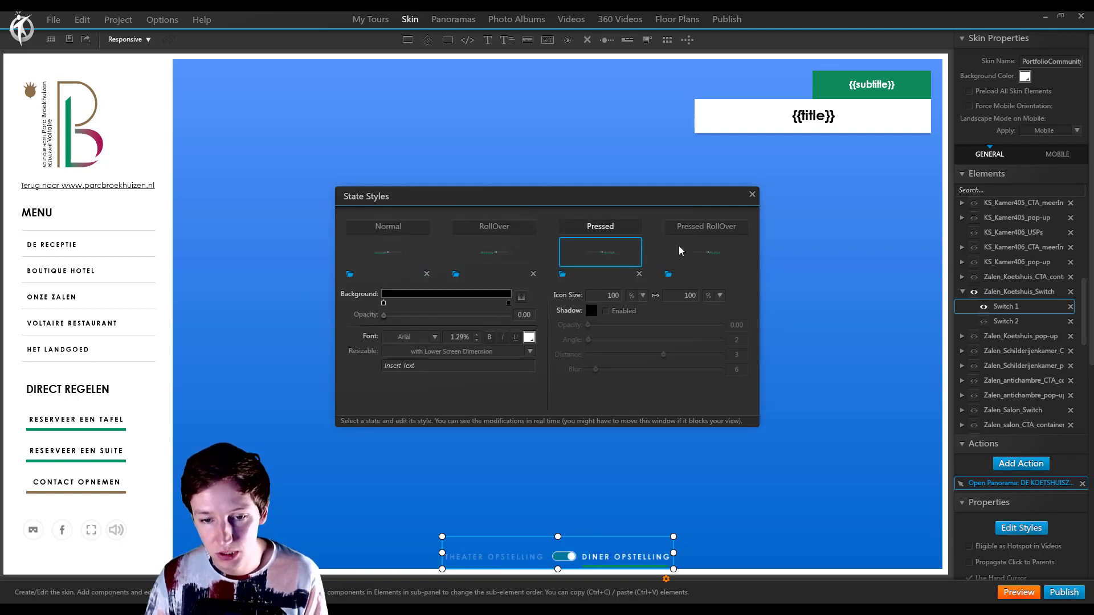
{"action": "left_click", "coordinate": [710, 257]}
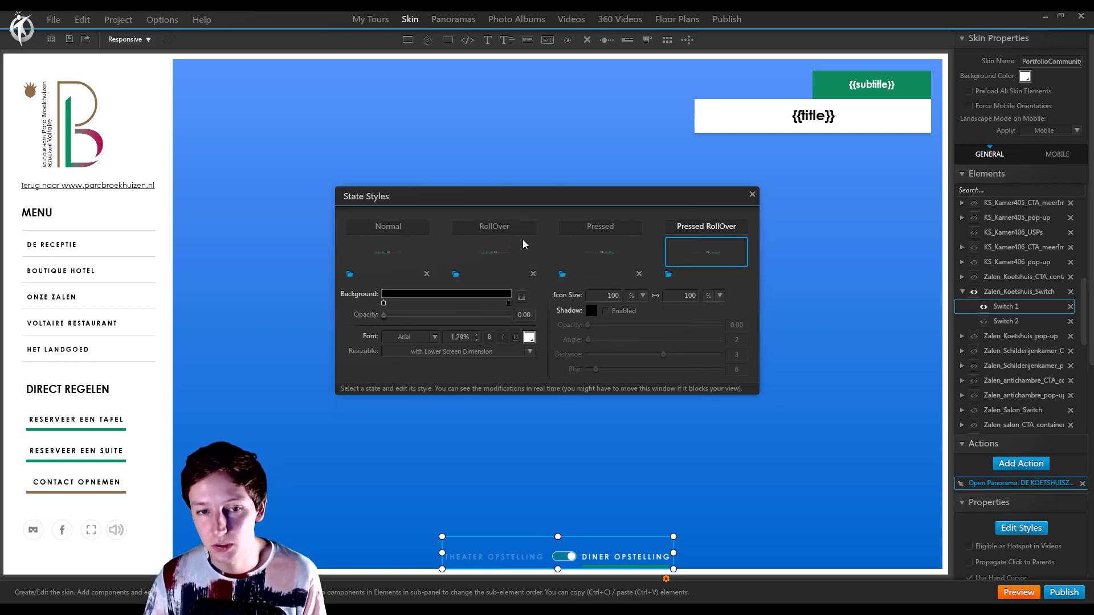
Display Switch 2 in the skin instead of Switch 1 and bring up its state styles.
{"action": "left_click", "coordinate": [1012, 322]}
{"action": "left_click", "coordinate": [983, 322]}
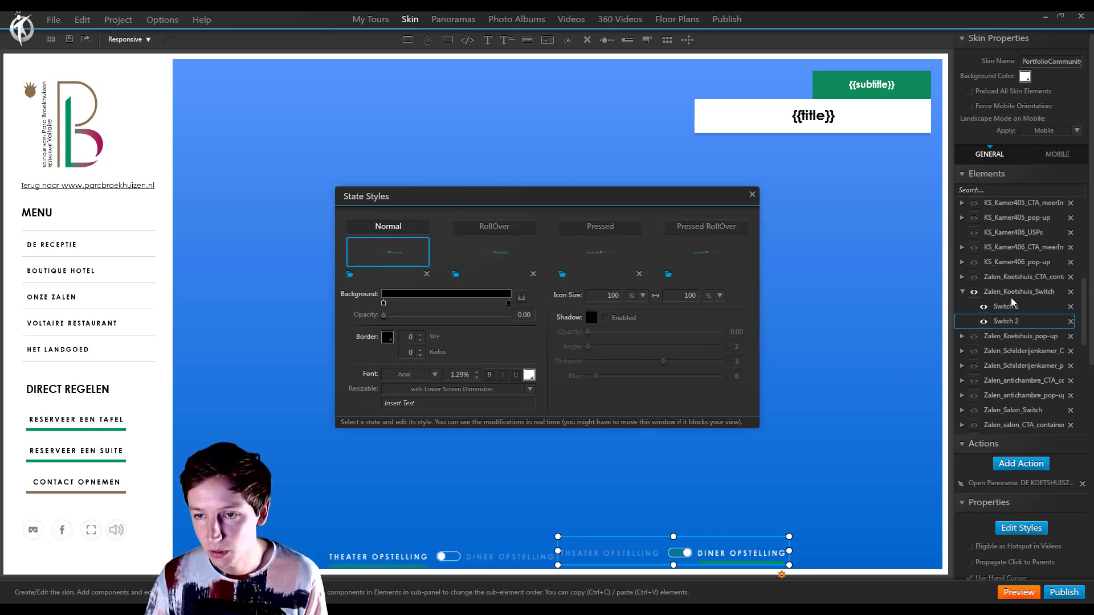
{"action": "left_click", "coordinate": [981, 307]}
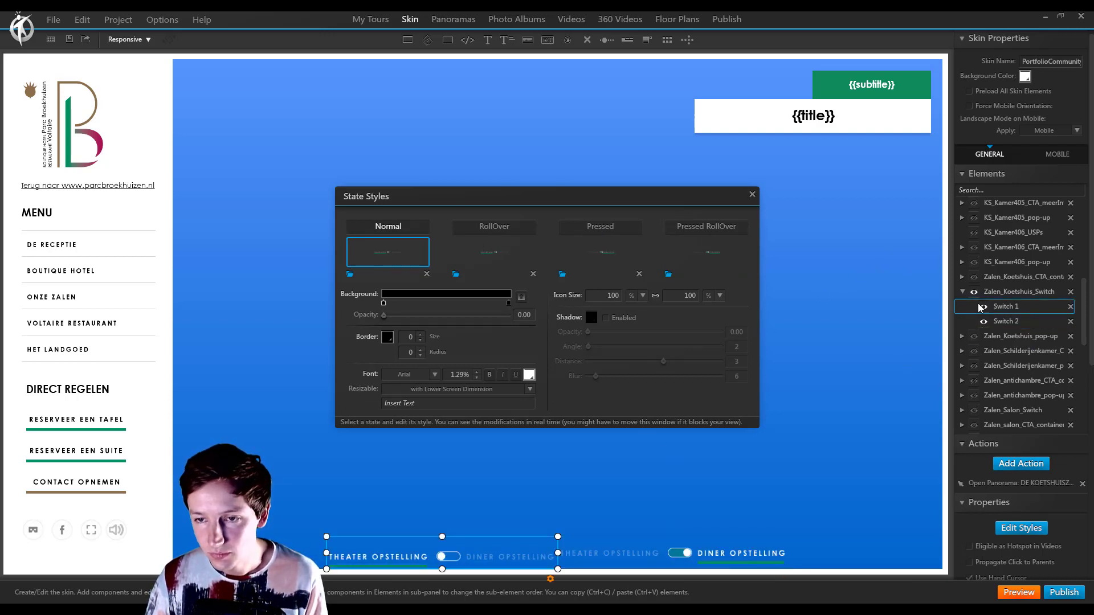
{"action": "left_click", "coordinate": [982, 307]}
{"action": "left_click", "coordinate": [1007, 322]}
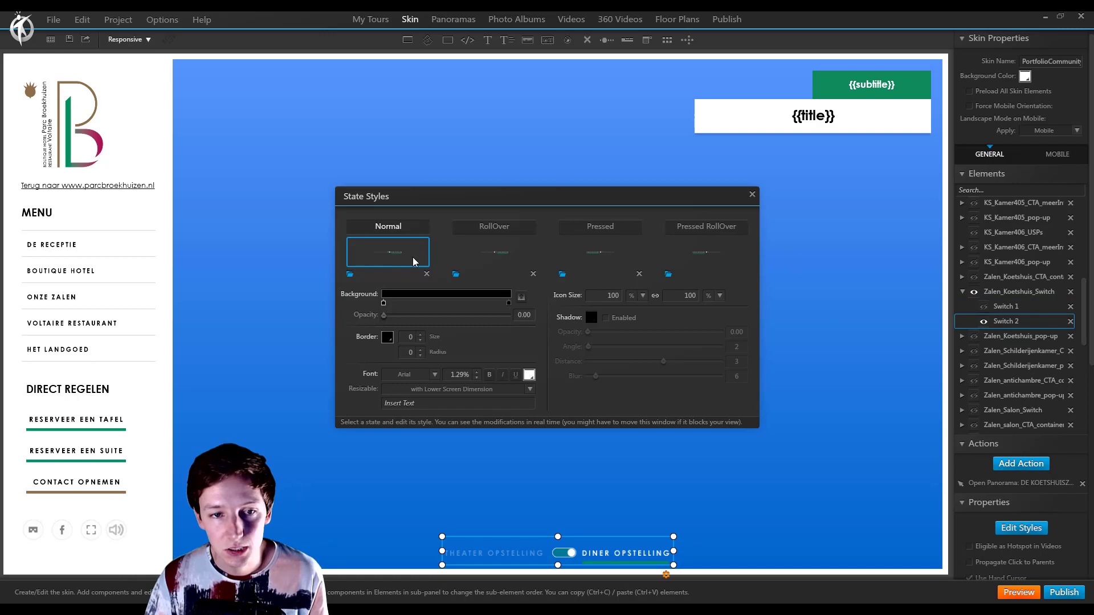
Examine Switch 2's RollOver, Pressed and Pressed RollOver styles, close the styles and hide the switch in the skin.
{"action": "left_click", "coordinate": [488, 255]}
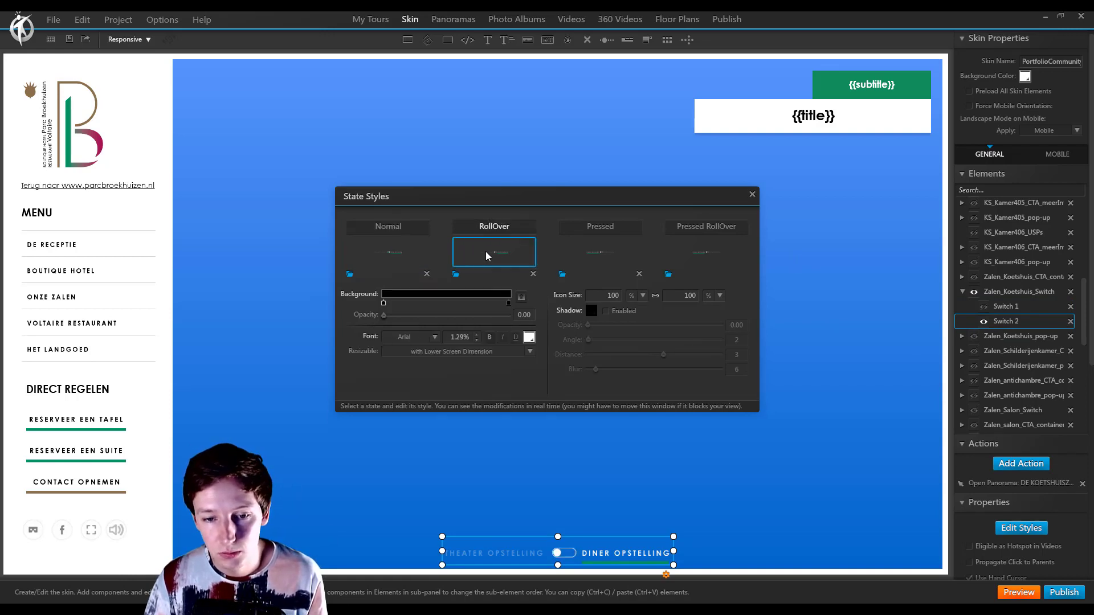
{"action": "left_click", "coordinate": [608, 258]}
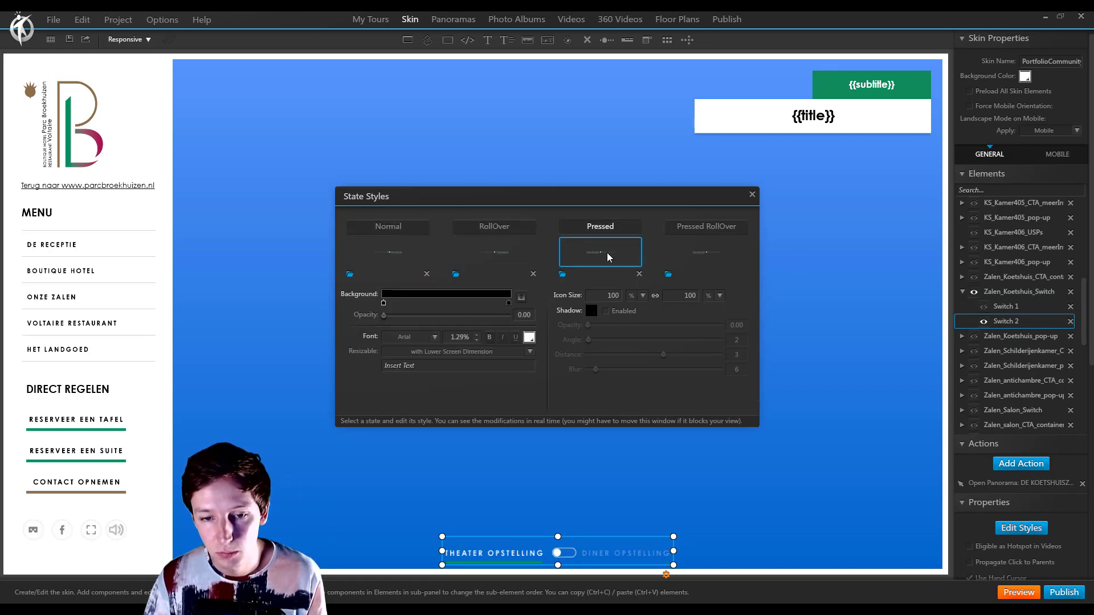
{"action": "left_click", "coordinate": [708, 252]}
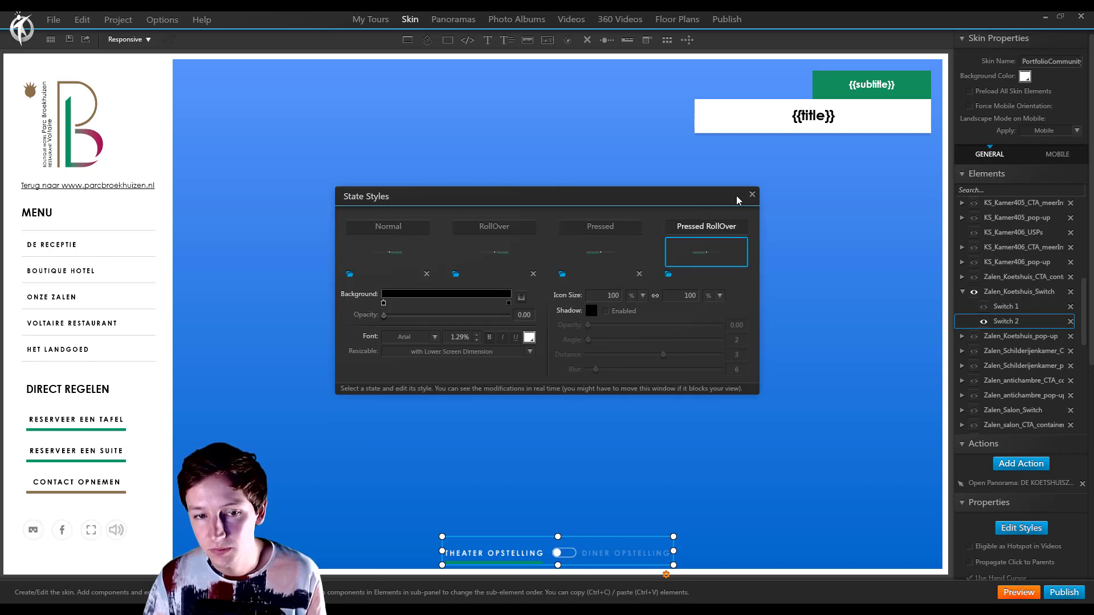
{"action": "left_click", "coordinate": [752, 195]}
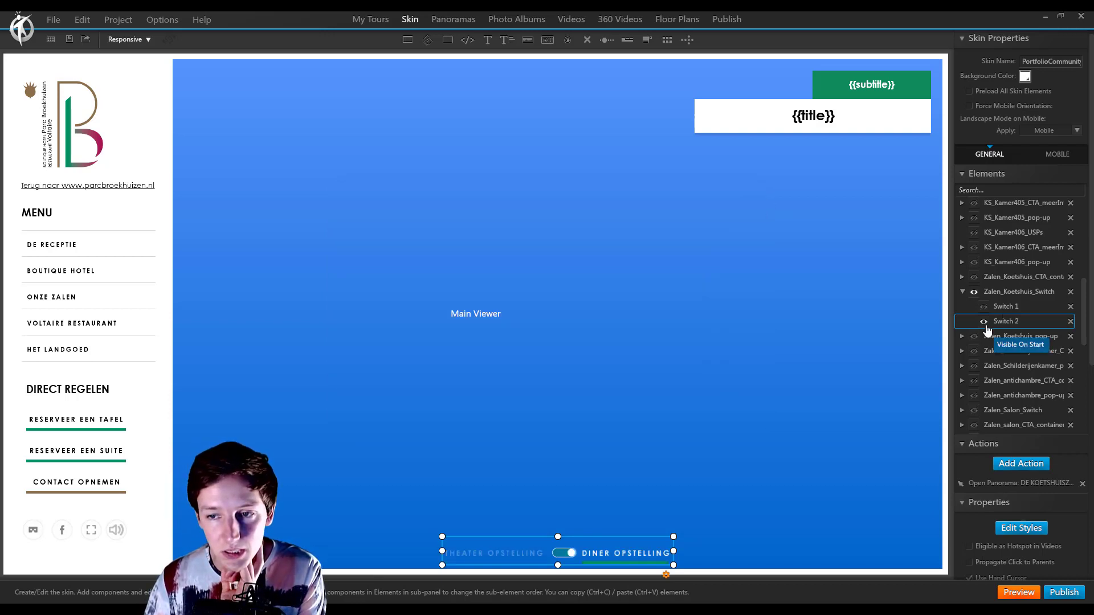
{"action": "left_click", "coordinate": [985, 324]}
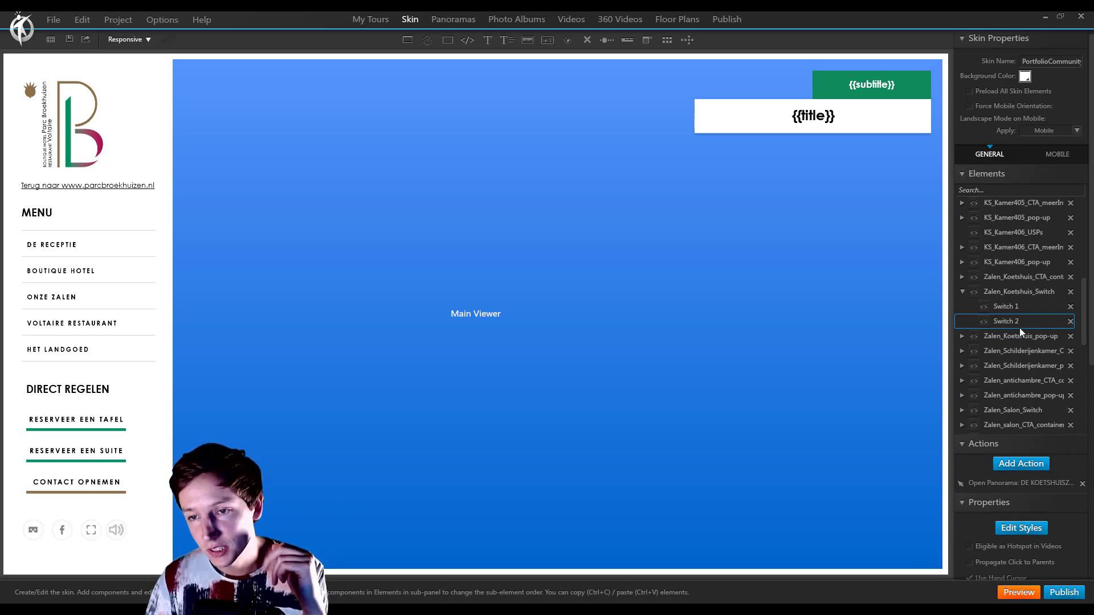
Check how the theatre-layout De Koetshuiszaal panorama's Show/Hide Components action sets Zalen_Koetshuis_Switch, Switch 1 and Switch 2.
{"action": "left_click", "coordinate": [454, 19]}
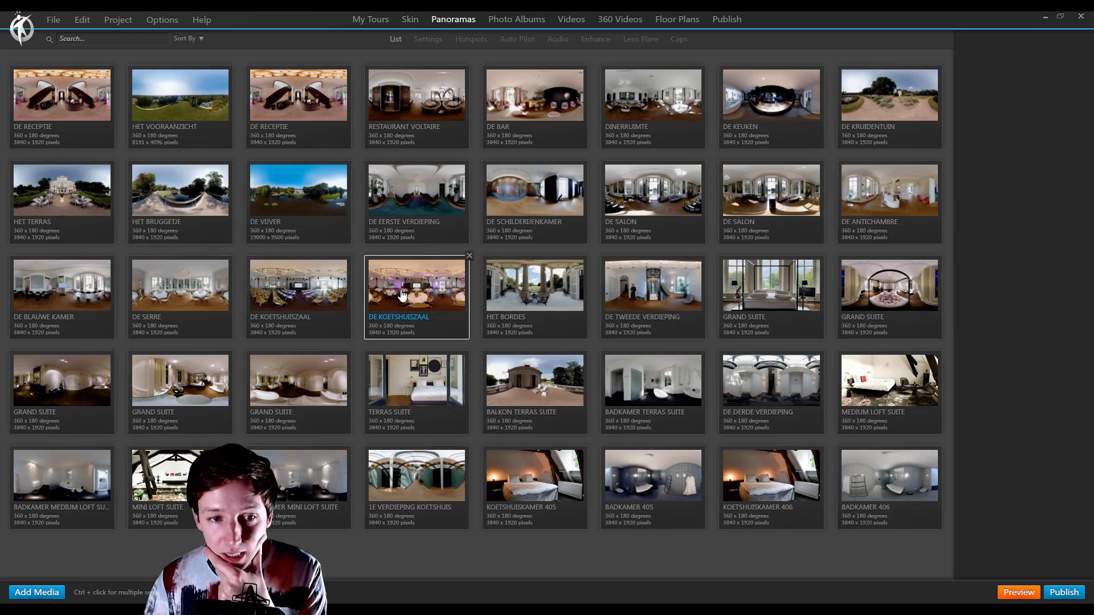
{"action": "left_click", "coordinate": [298, 288]}
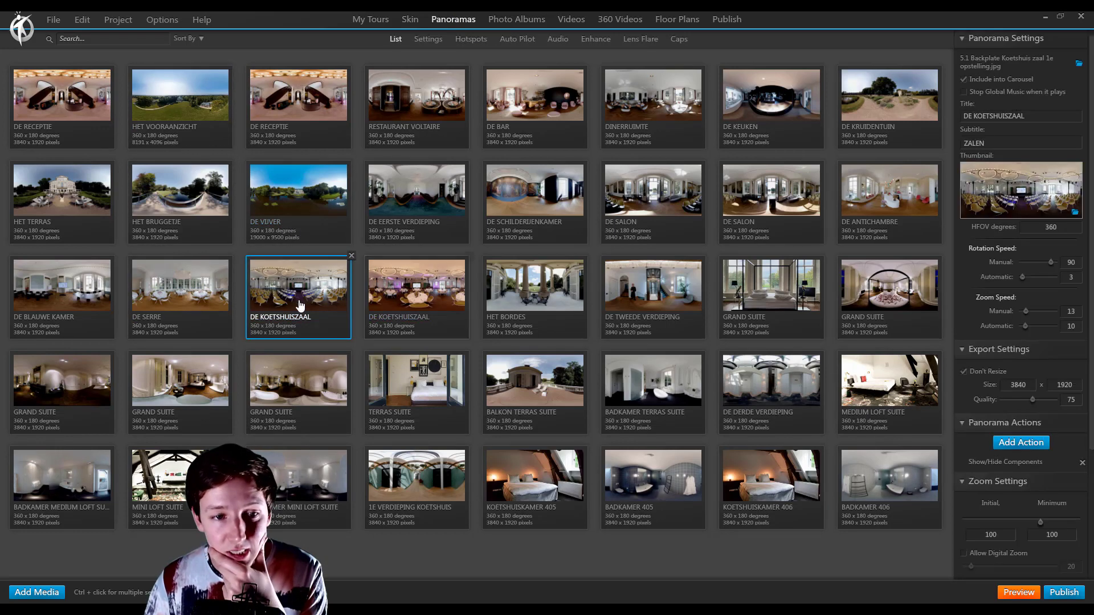
{"action": "left_click", "coordinate": [992, 467]}
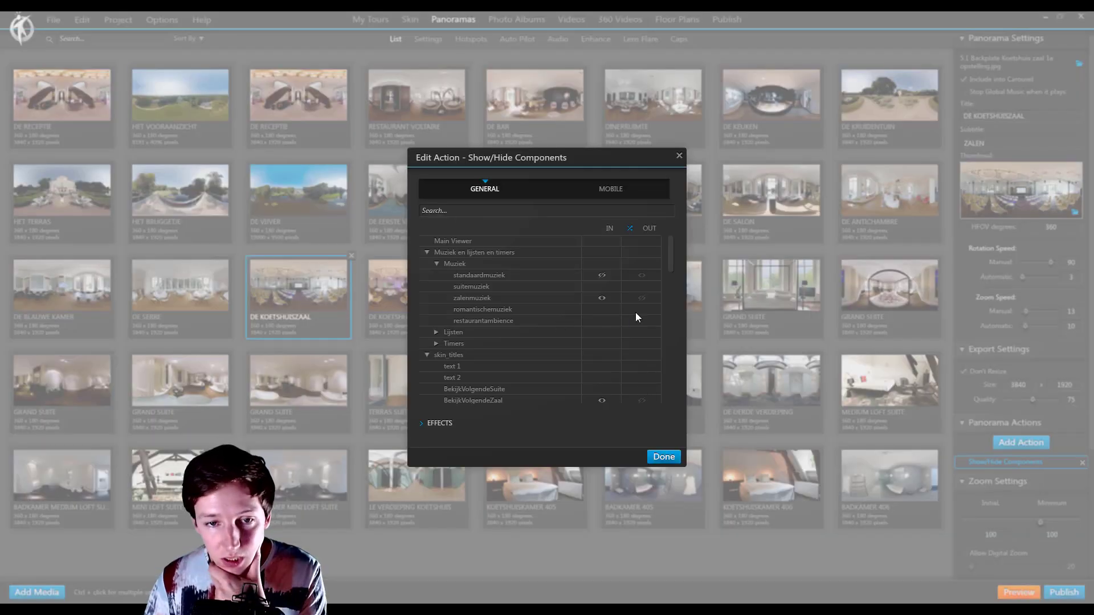
{"action": "left_click_drag", "start_coordinate": [672, 257], "coordinate": [671, 342]}
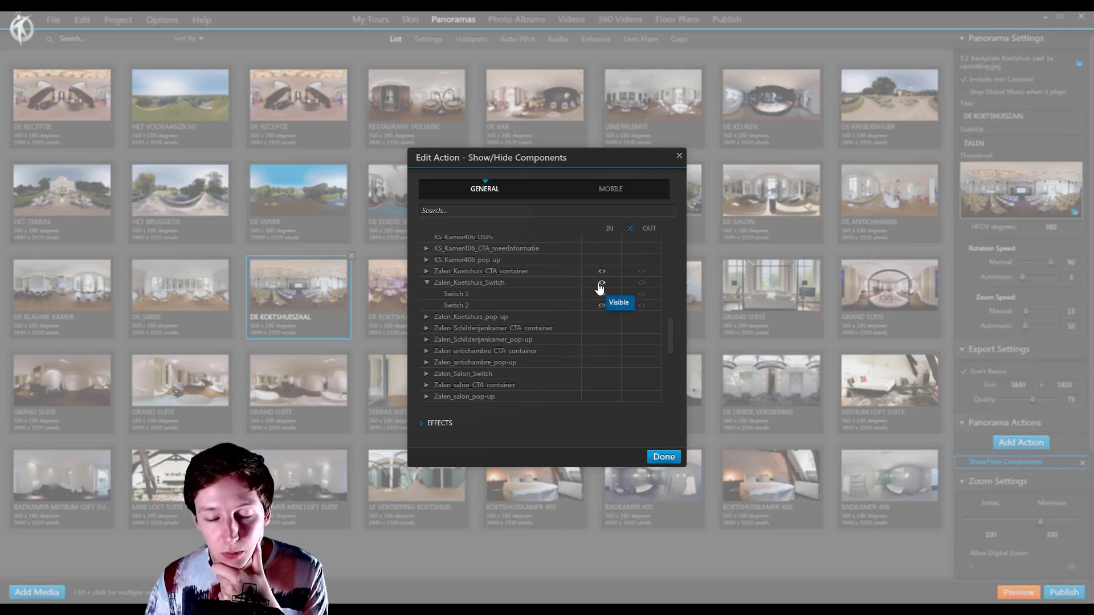
{"action": "left_click", "coordinate": [642, 283]}
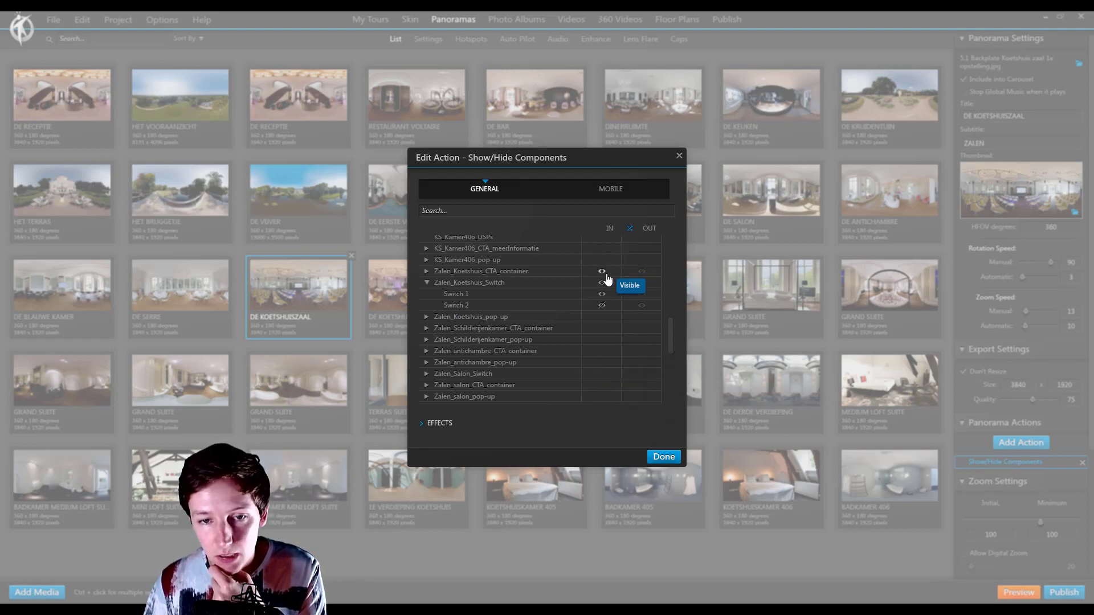
{"action": "left_click", "coordinate": [661, 456]}
Check the same switch visibility settings in the Show/Hide Components action of the dinner-layout De Koetshuiszaal panorama.
{"action": "left_click", "coordinate": [416, 285]}
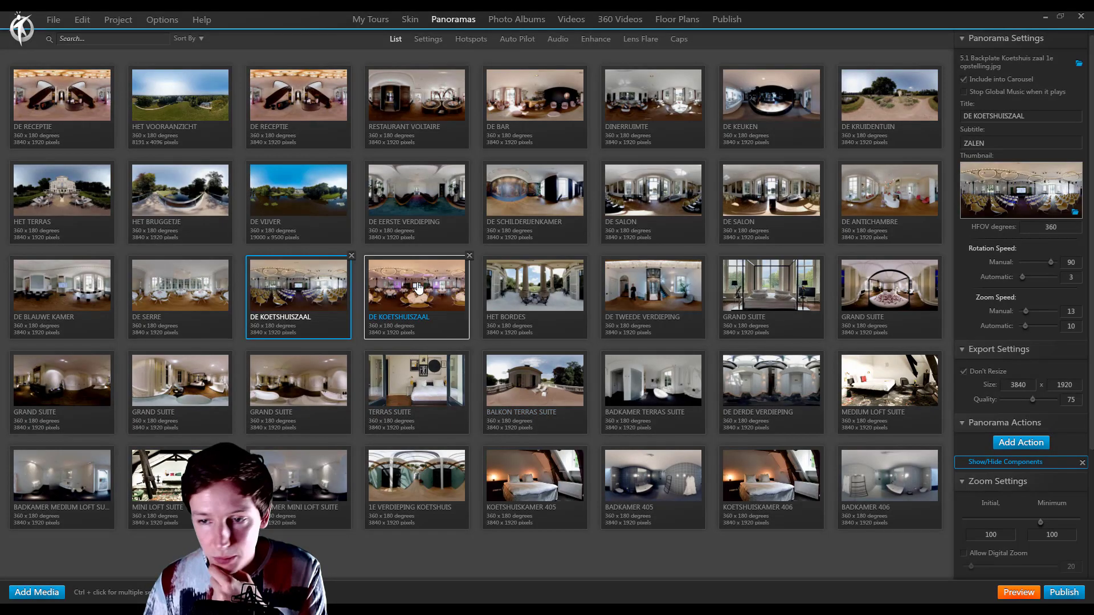
{"action": "left_click", "coordinate": [1005, 461]}
{"action": "left_click_drag", "start_coordinate": [671, 255], "coordinate": [662, 340]}
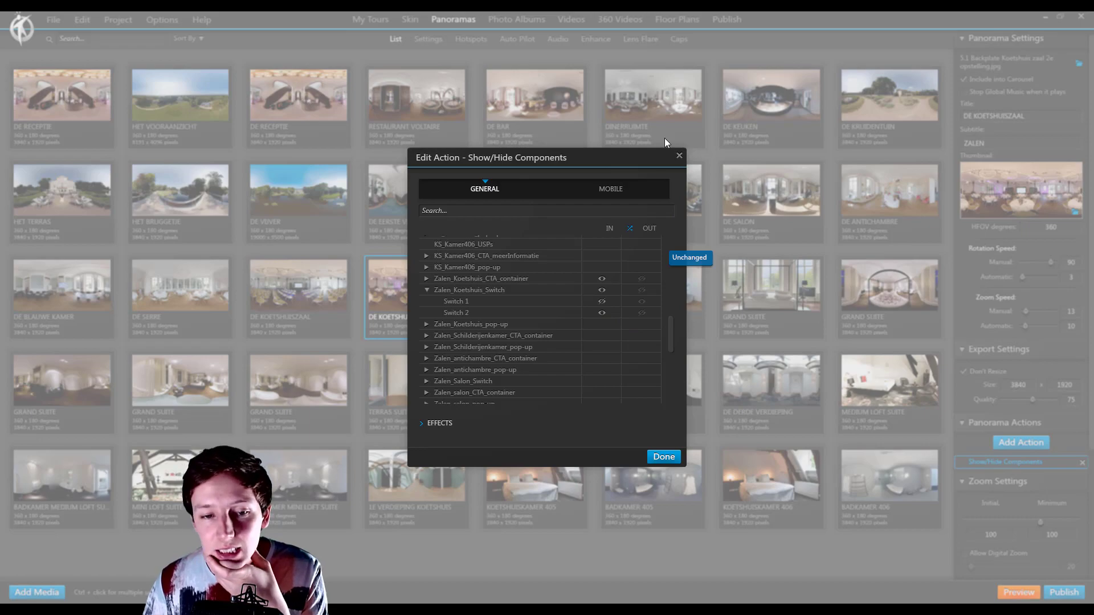
{"action": "left_click", "coordinate": [679, 157]}
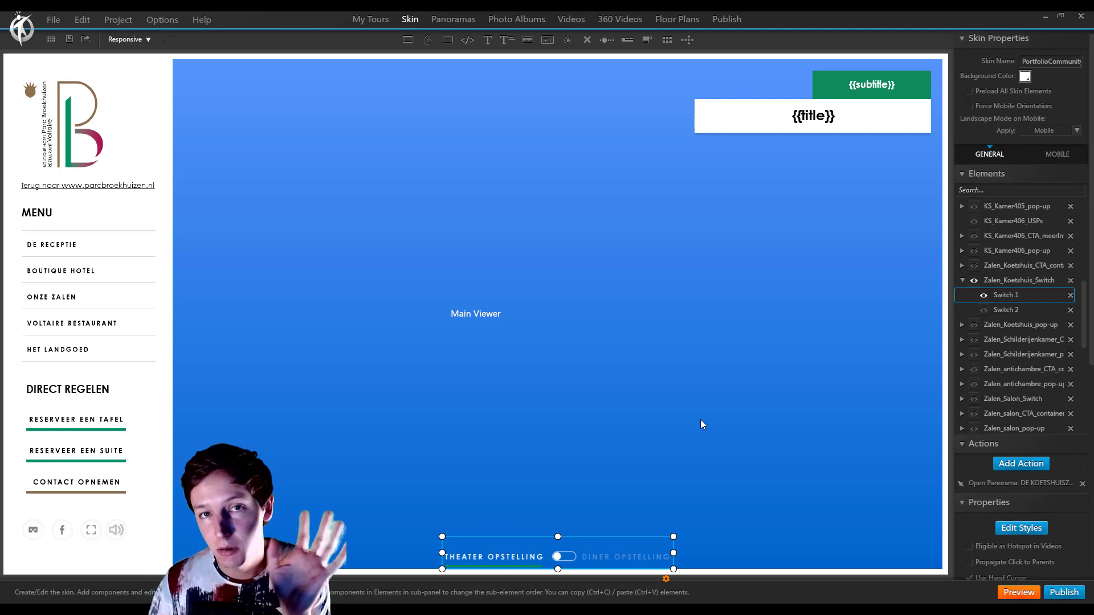
Open Switch 1's Open Panorama action for editing and try Start Point (fix) as the panorama's opening view.
{"action": "double_click", "coordinate": [1013, 484]}
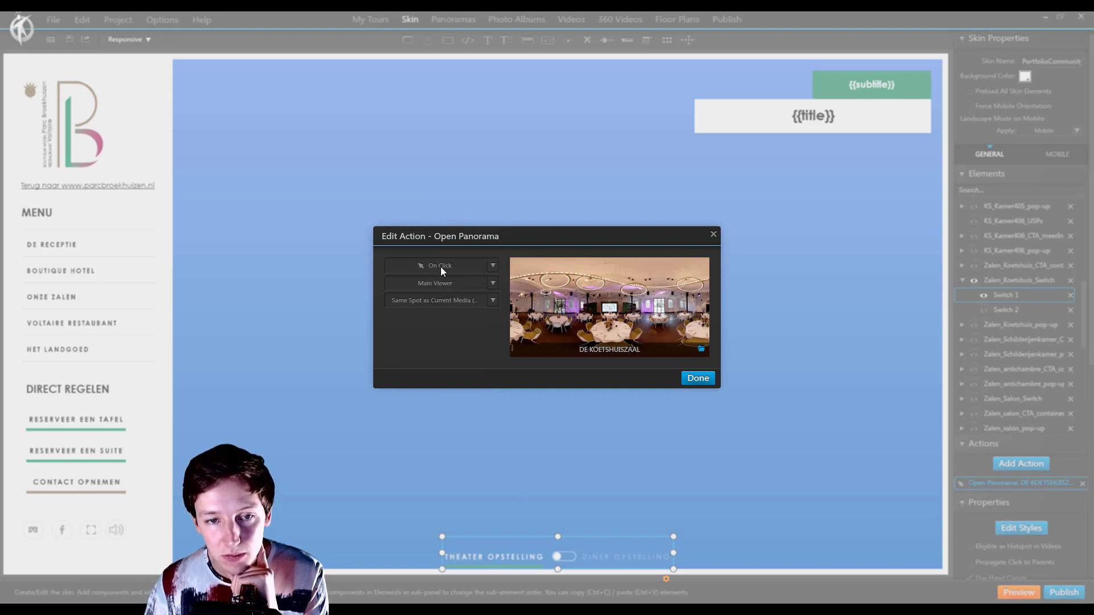
{"action": "left_click", "coordinate": [437, 302]}
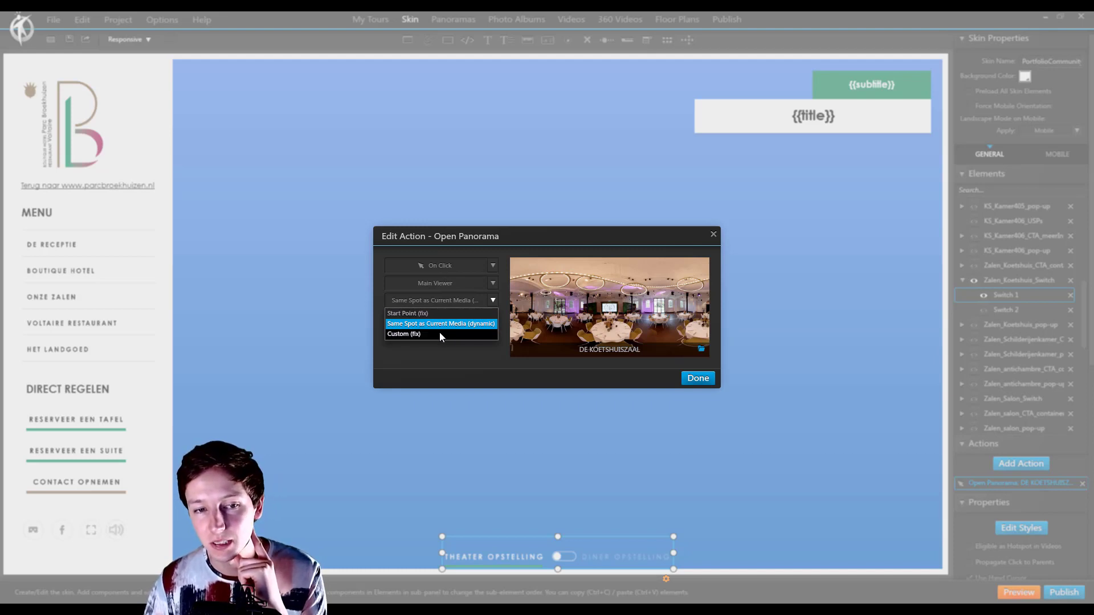
{"action": "left_click", "coordinate": [422, 314]}
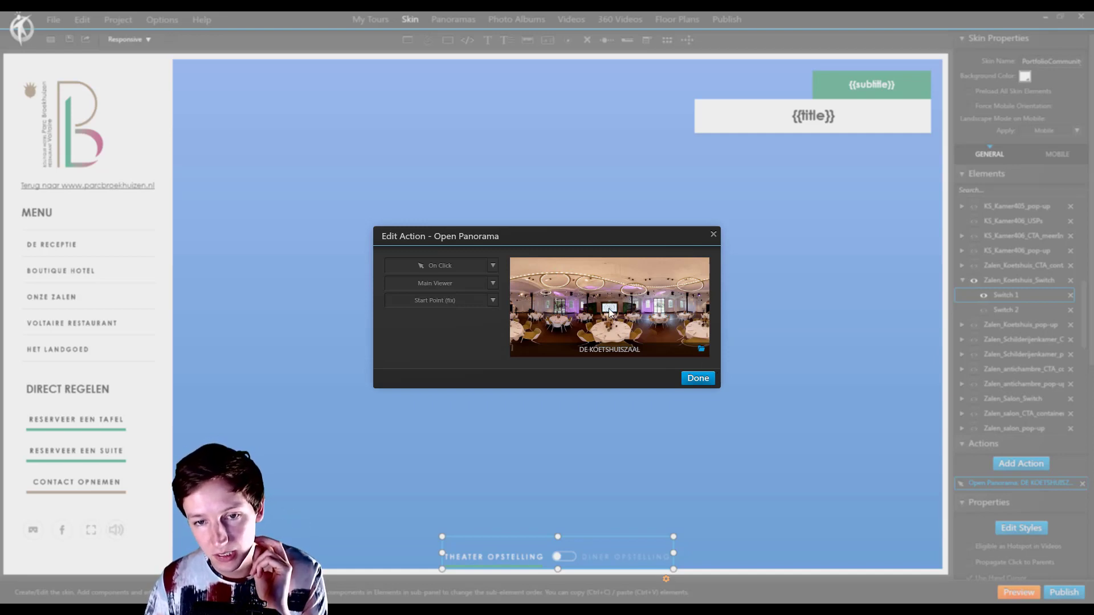
Try the Custom (fix) opening view, moving its marker around the De Koetshuiszaal panorama to the tables just right of the central screen.
{"action": "left_click", "coordinate": [480, 298]}
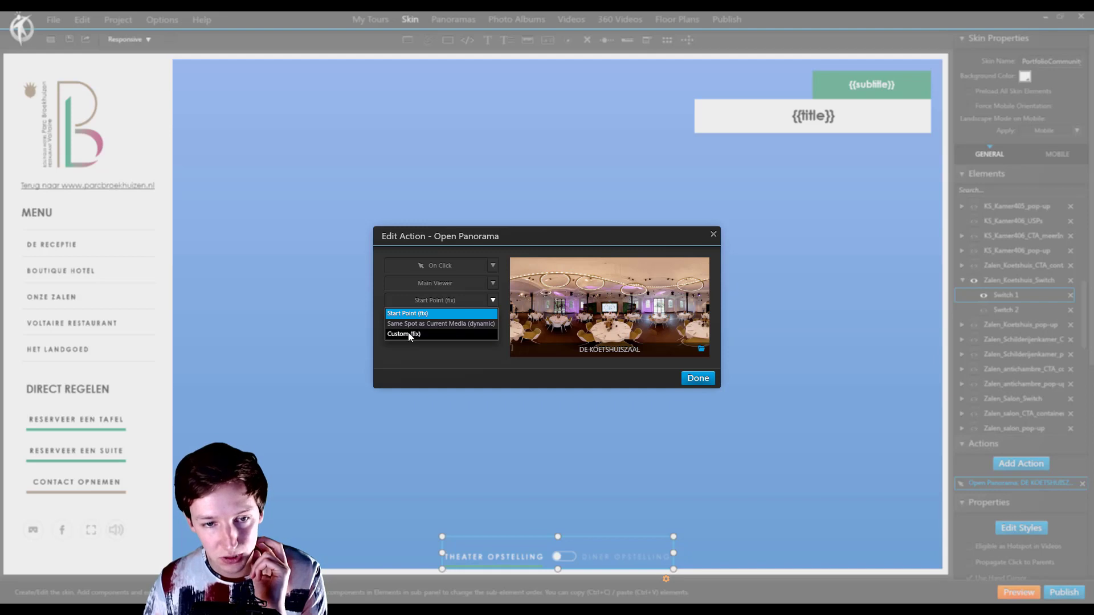
{"action": "left_click", "coordinate": [408, 332]}
{"action": "mouse_move", "coordinate": [609, 309]}
{"action": "left_mouse_down"}
{"action": "mouse_move", "coordinate": [579, 288]}
{"action": "mouse_move", "coordinate": [541, 313]}
{"action": "mouse_move", "coordinate": [654, 312]}
{"action": "mouse_move", "coordinate": [658, 278]}
{"action": "left_mouse_up"}
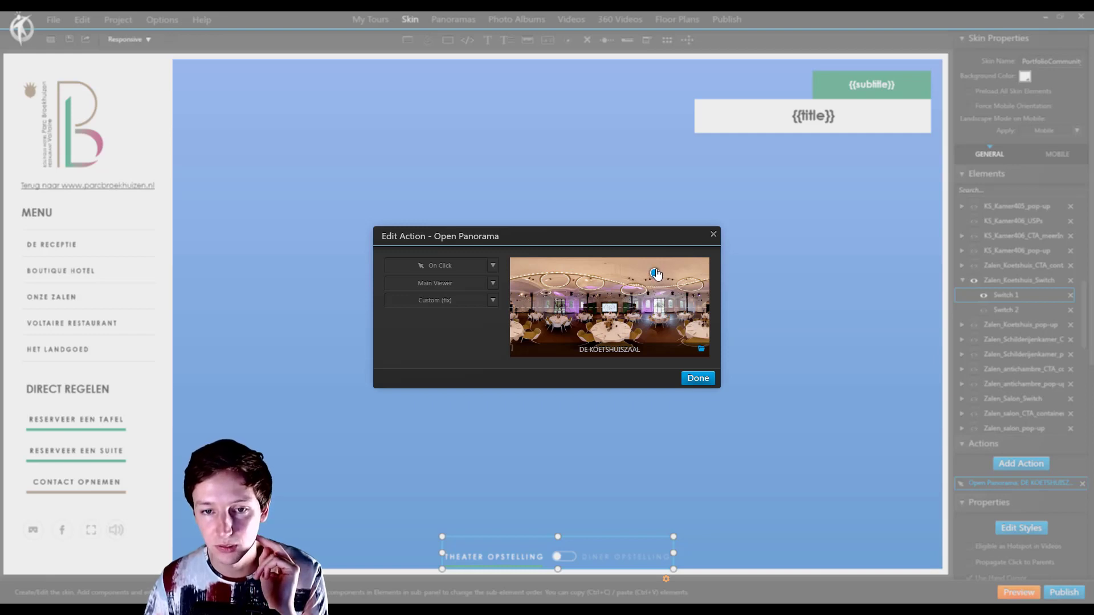
{"action": "left_click", "coordinate": [444, 301]}
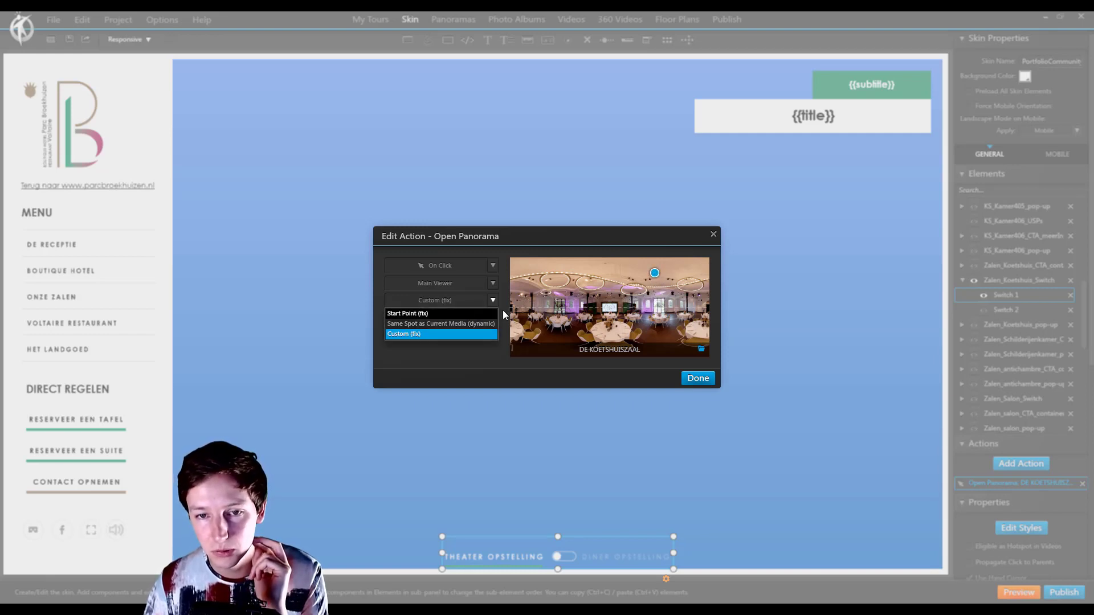
{"action": "left_click", "coordinate": [654, 276]}
{"action": "mouse_move", "coordinate": [655, 275]}
{"action": "left_mouse_down"}
{"action": "mouse_move", "coordinate": [632, 310]}
{"action": "mouse_move", "coordinate": [562, 294]}
{"action": "left_mouse_up"}
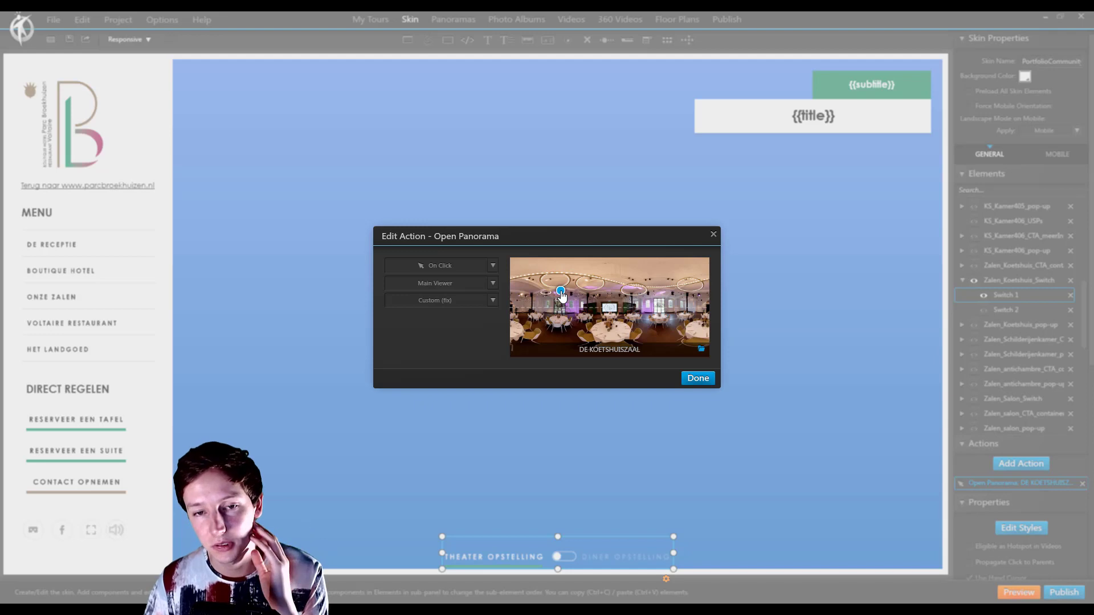
{"action": "mouse_move", "coordinate": [562, 294]}
{"action": "left_mouse_down"}
{"action": "mouse_move", "coordinate": [567, 320]}
{"action": "mouse_move", "coordinate": [613, 311]}
{"action": "mouse_move", "coordinate": [634, 320]}
{"action": "left_mouse_up"}
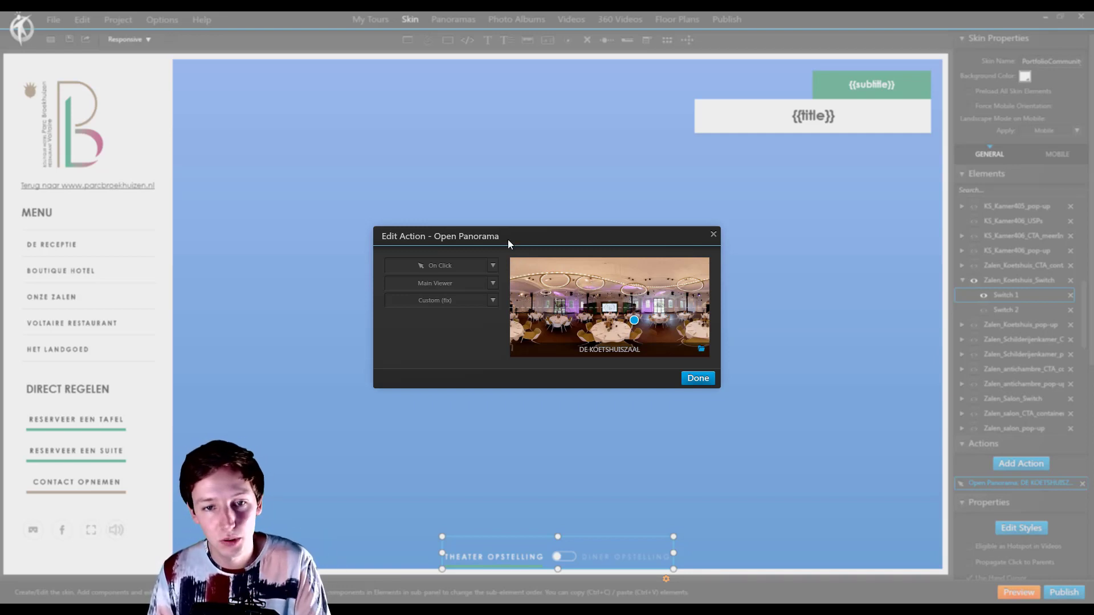
Set the Open Panorama action's opening view to Same Spot as Current Media (dynamic) and finish editing the action.
{"action": "left_click", "coordinate": [478, 300]}
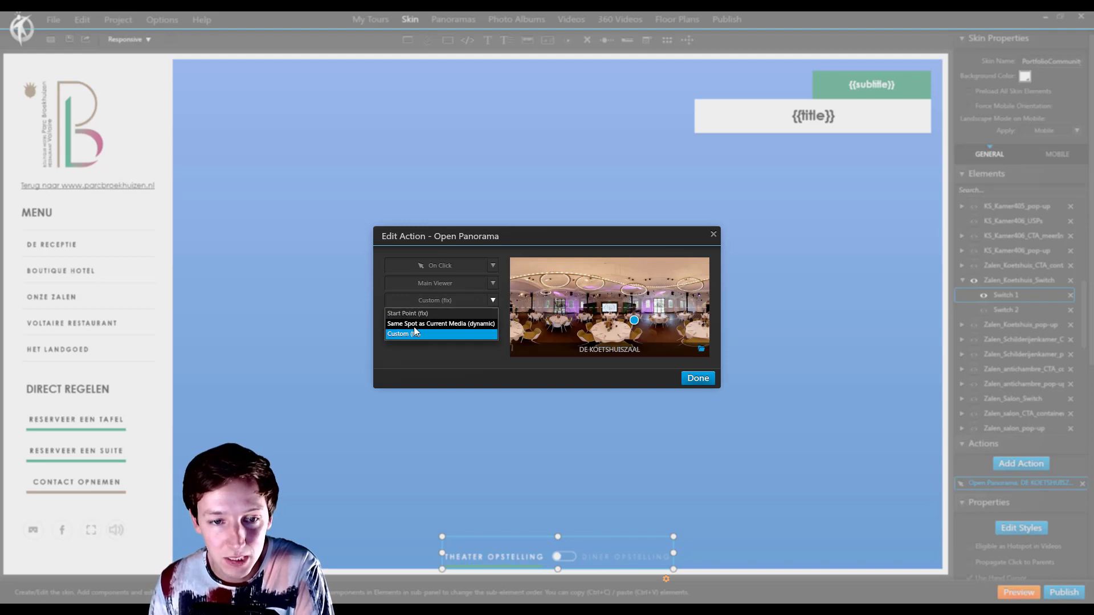
{"action": "left_click", "coordinate": [414, 325]}
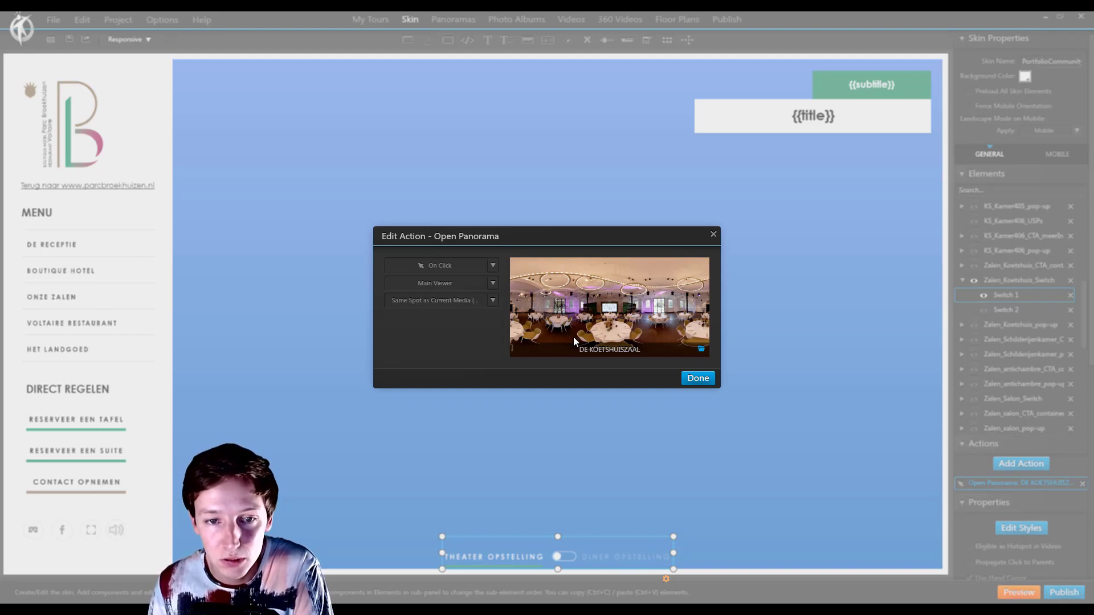
{"action": "left_click", "coordinate": [702, 379]}
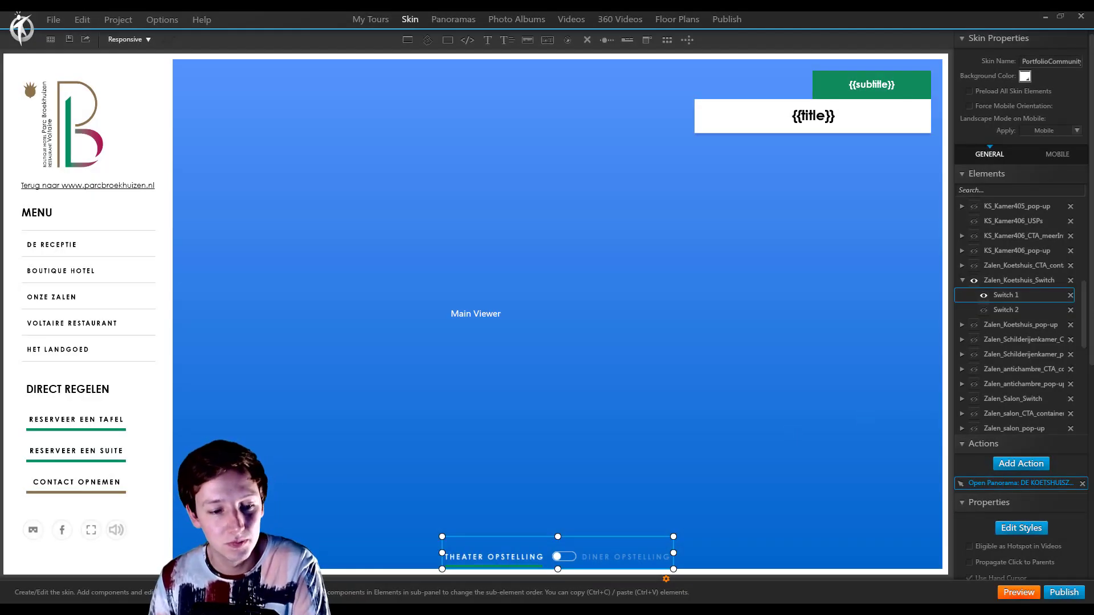